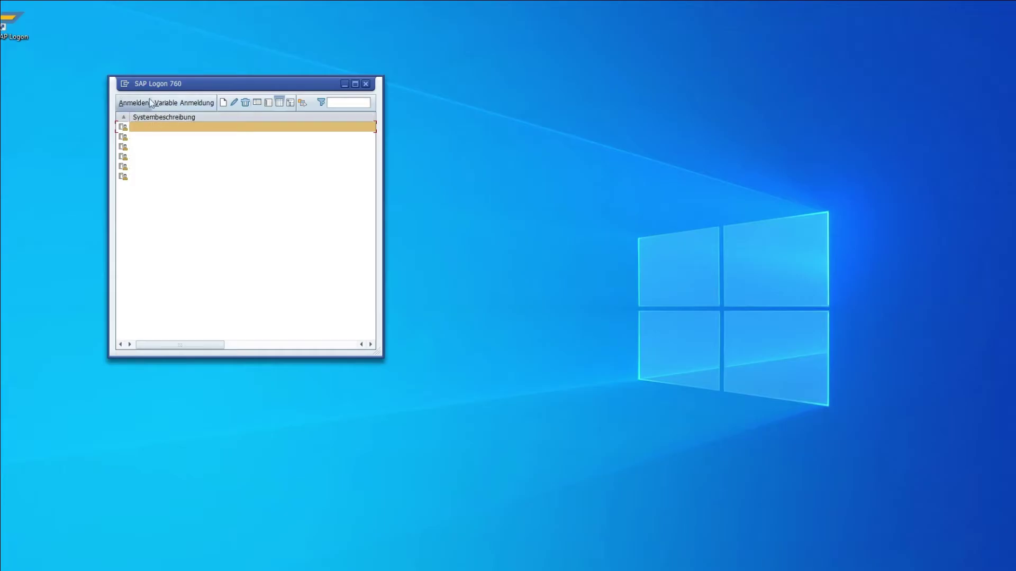
Step: Open the SAP GUI Options from the system menu to the SAP Logon General page, showing language DE
left_click(125, 84)
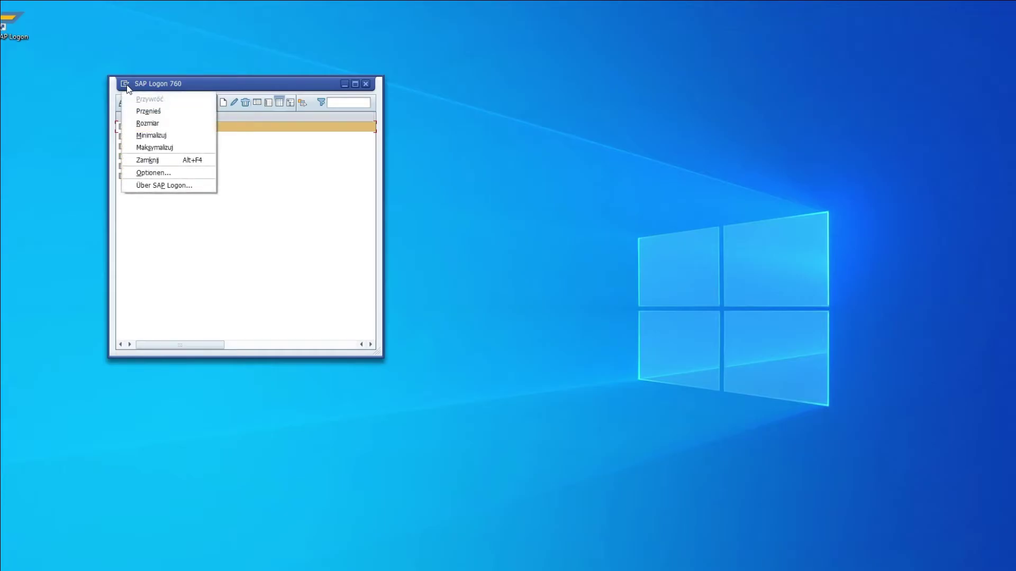
left_click(163, 174)
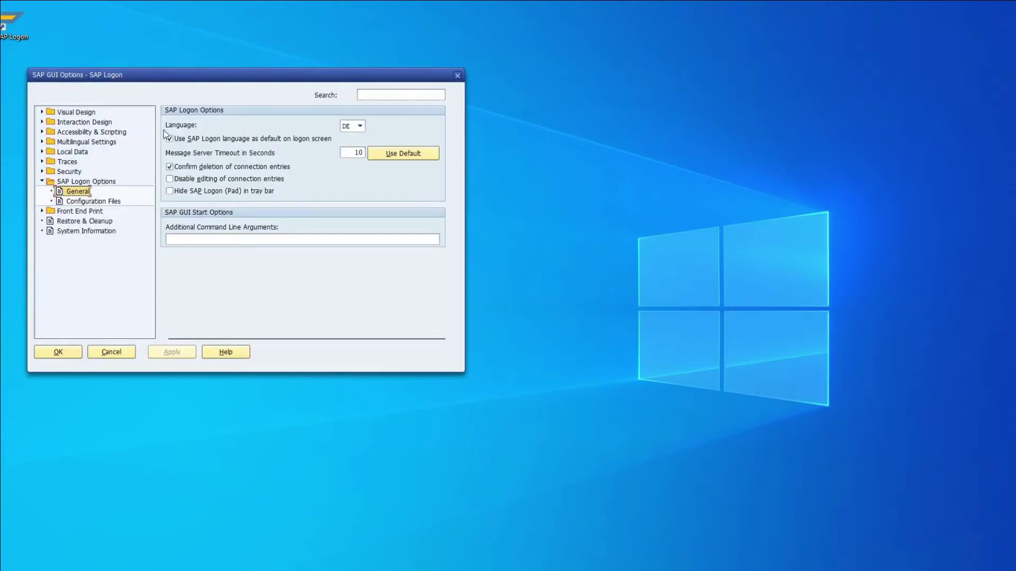
double_click(64, 182)
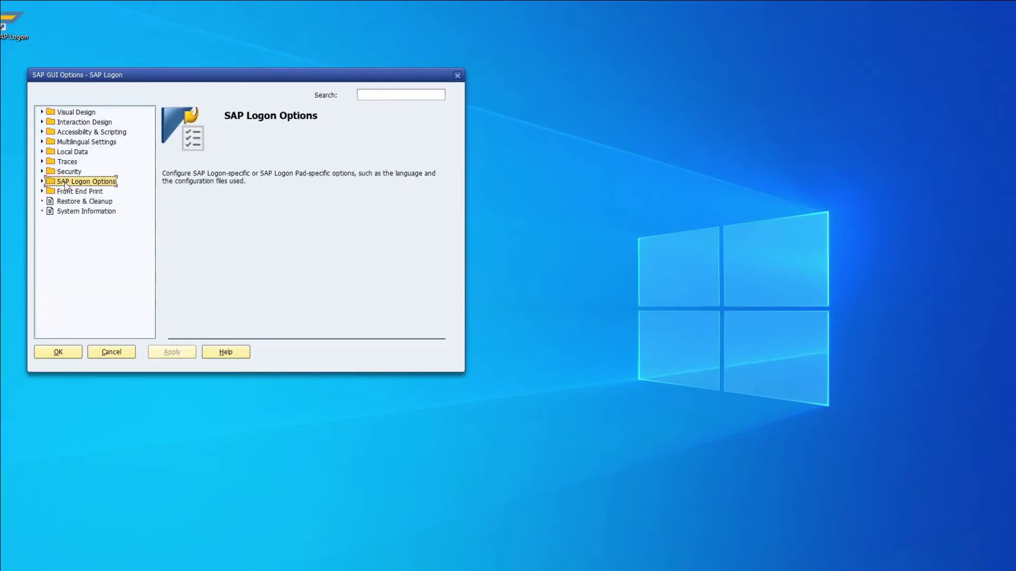
double_click(65, 183)
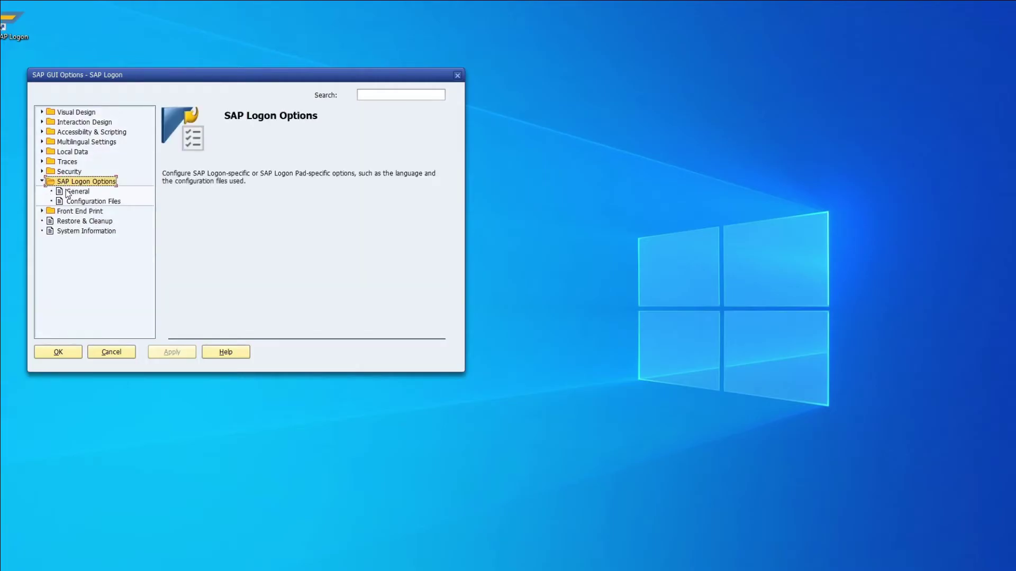
left_click(75, 191)
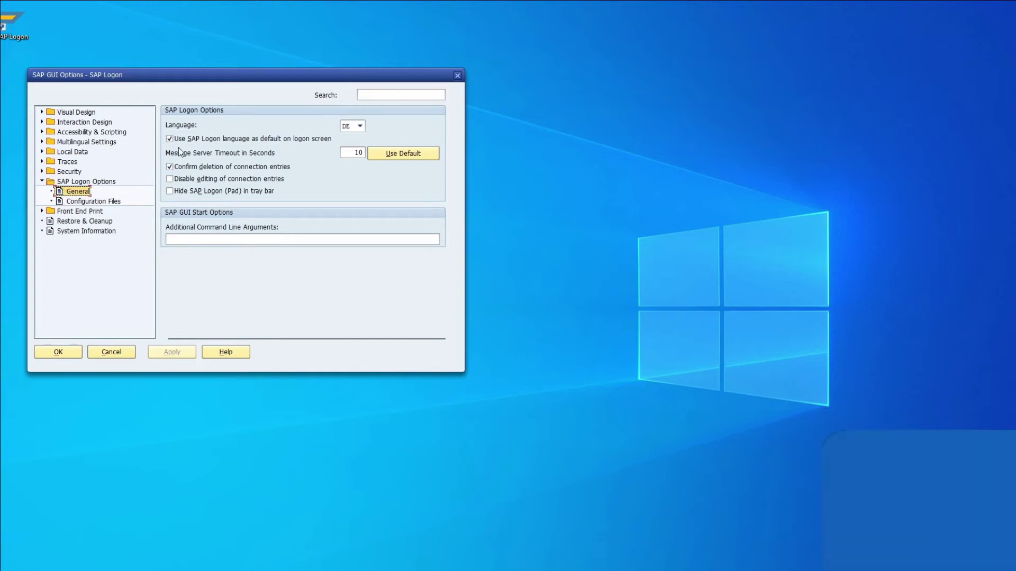
Step: Change the SAP Logon language from DE to EN and apply the change
left_click(358, 129)
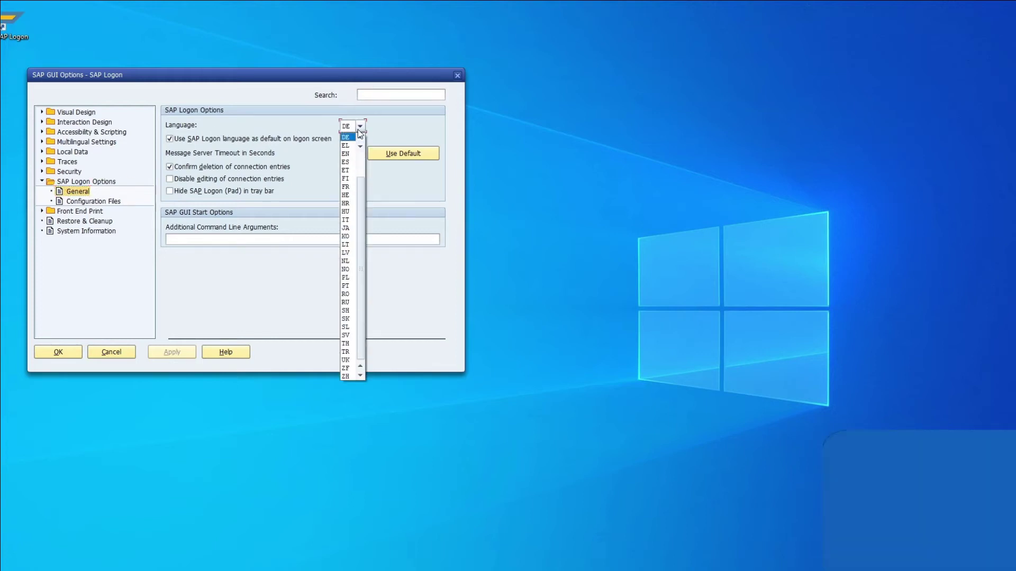
left_click(348, 154)
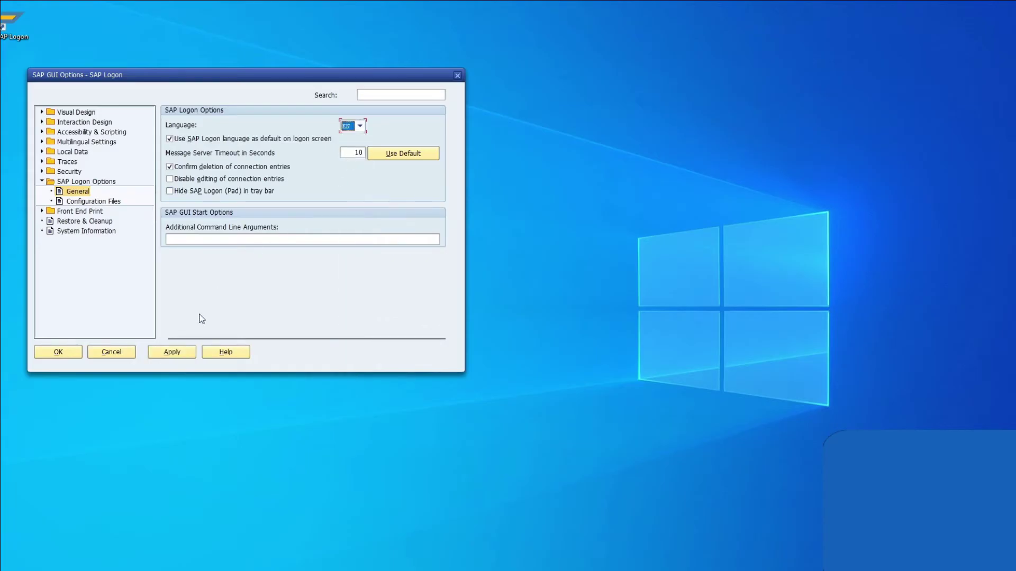
left_click(181, 356)
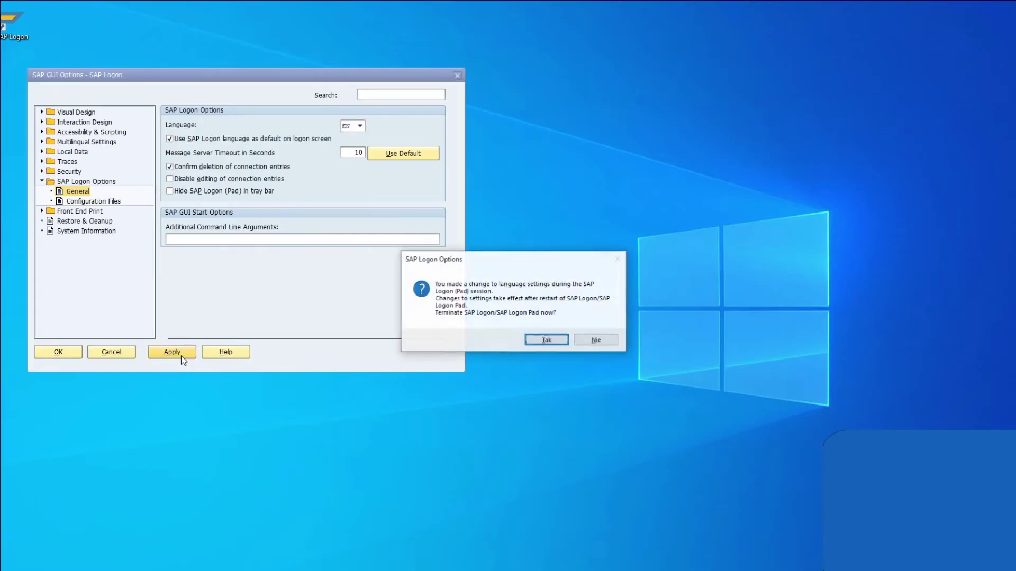
Step: Confirm terminating SAP Logon and relaunch it from its desktop shortcut
left_click(546, 339)
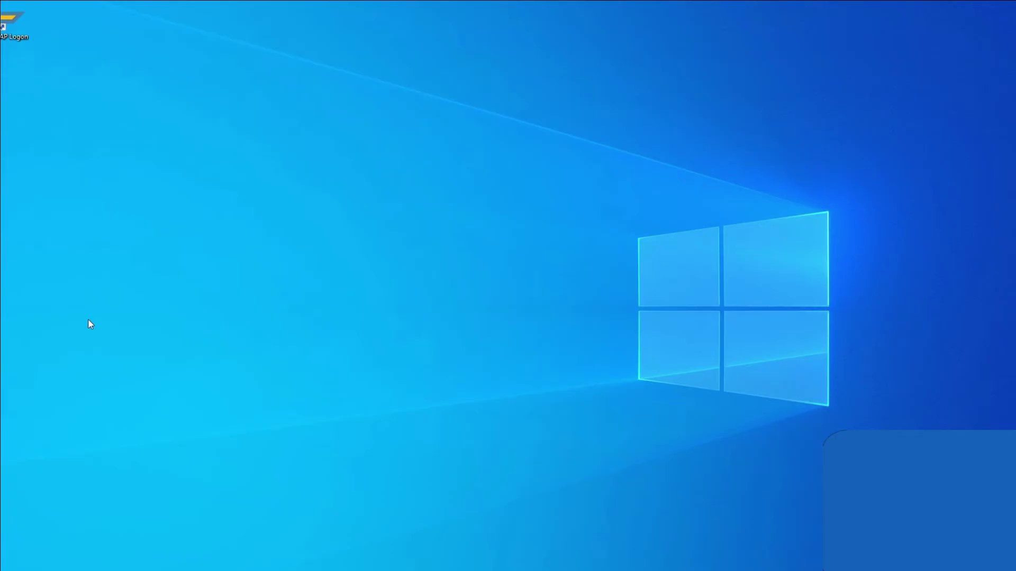
left_click(14, 30)
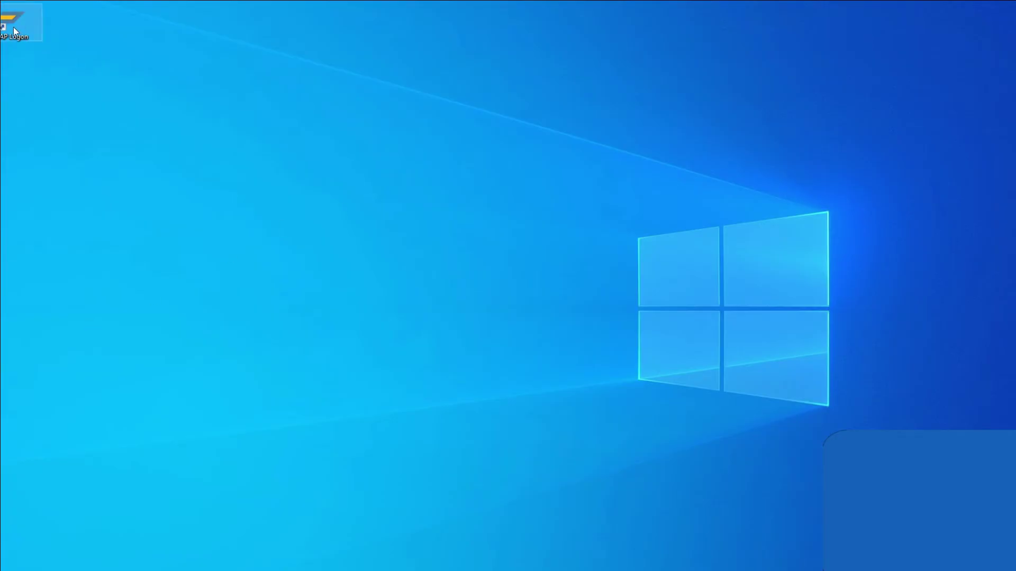
double_click(15, 30)
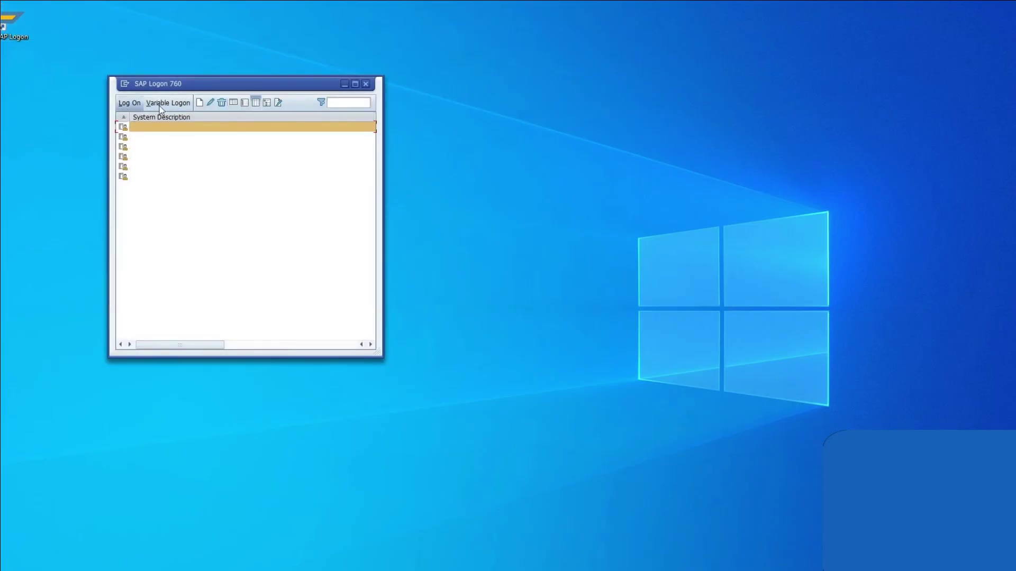
Step: Open the selected system's logon screen and go to the password and logon language fields
double_click(126, 136)
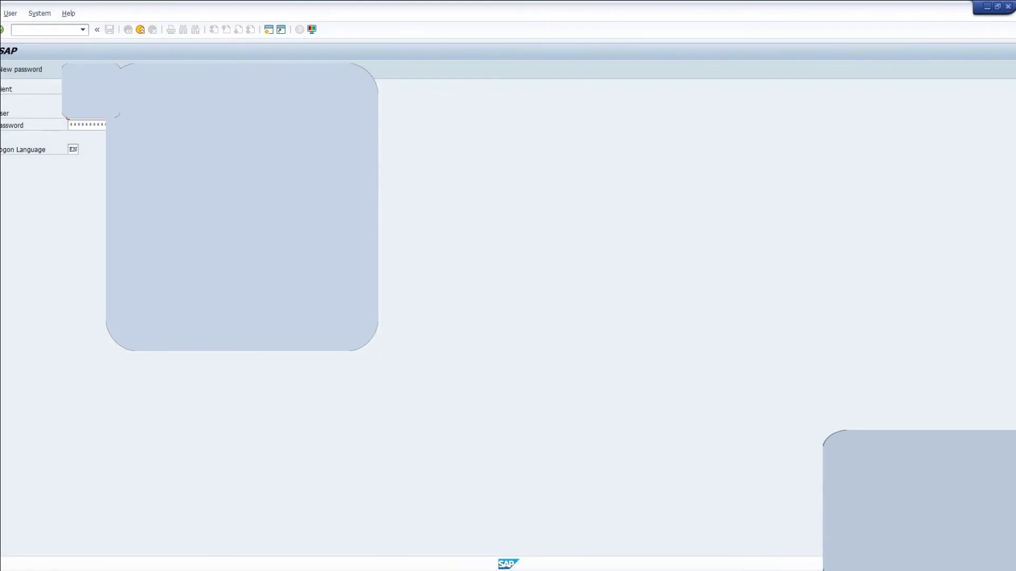
left_click(86, 125)
left_click(74, 150)
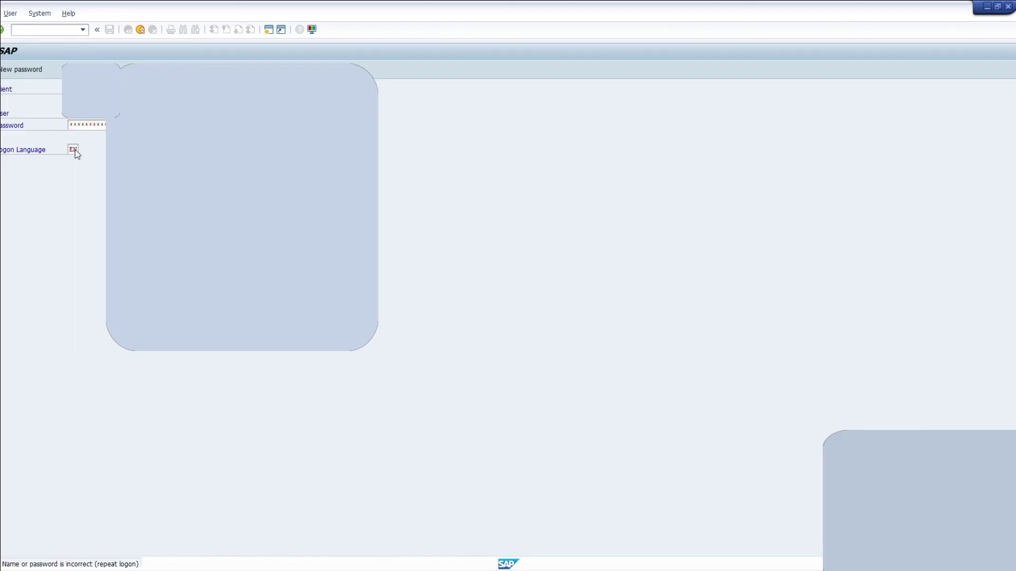